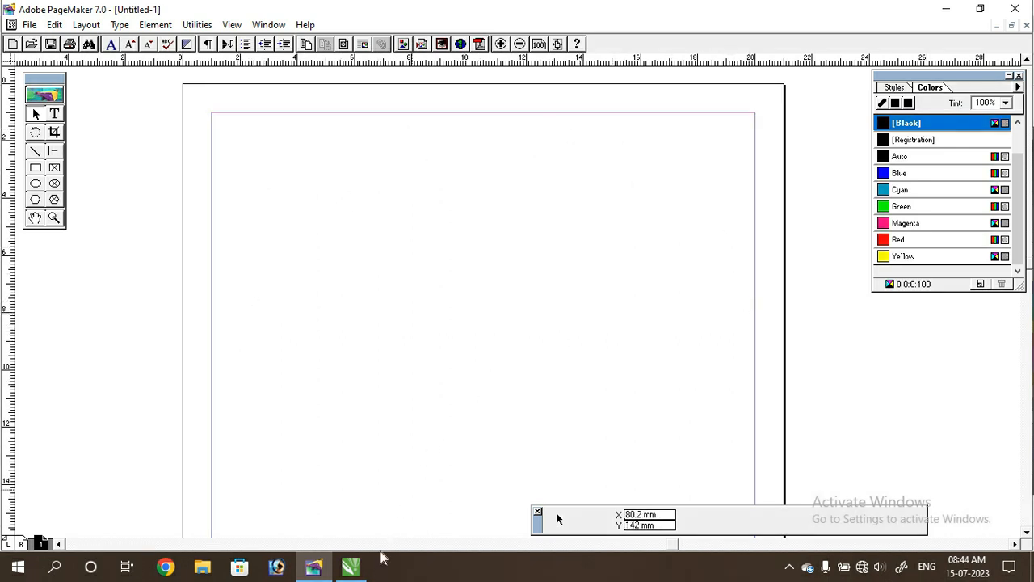
- Switch to CorelDRAW and, with the Bézier tool chosen, add a horizontal guideline at about 235 mm across the page
click(351, 565)
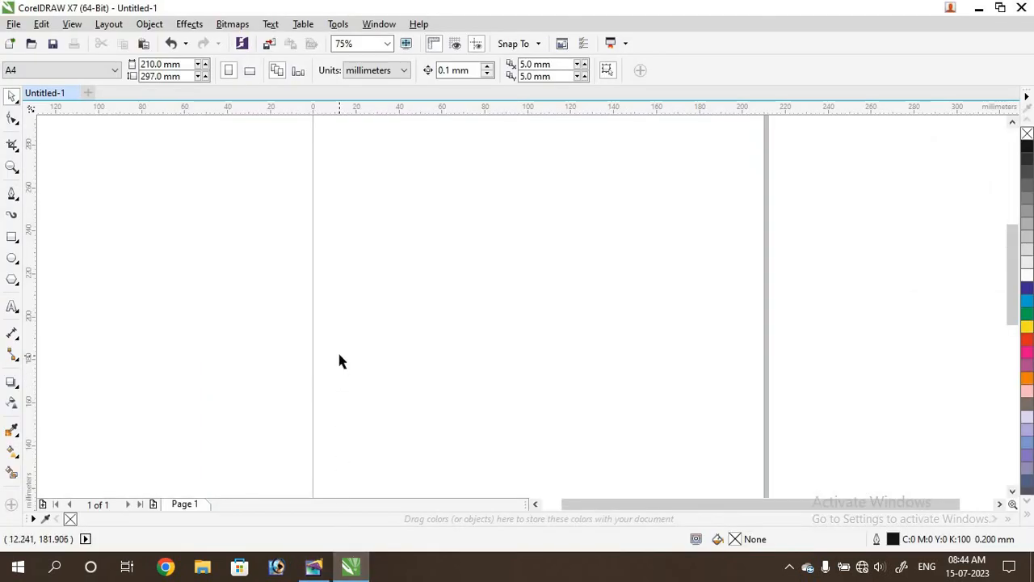
click(14, 198)
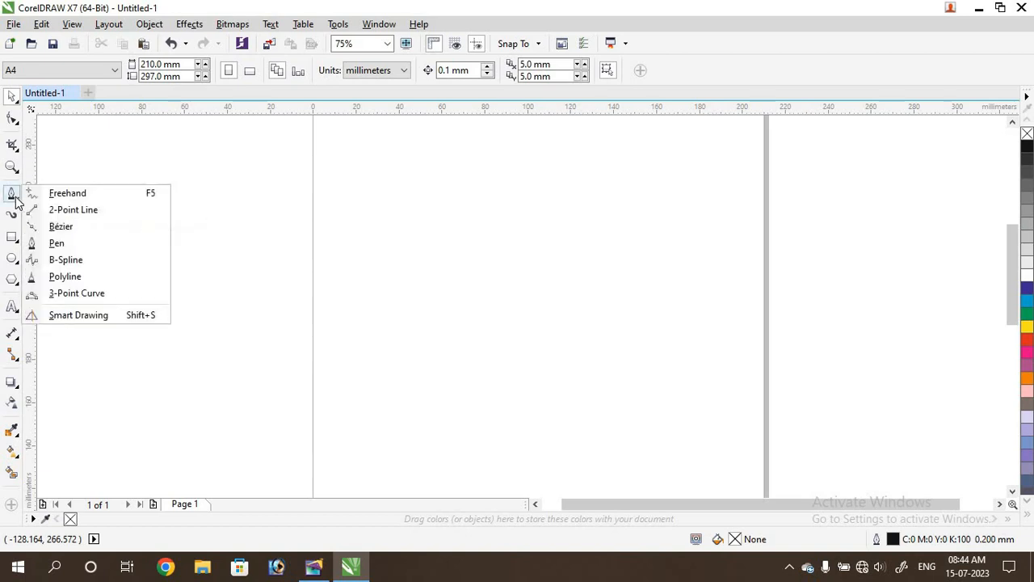
click(61, 227)
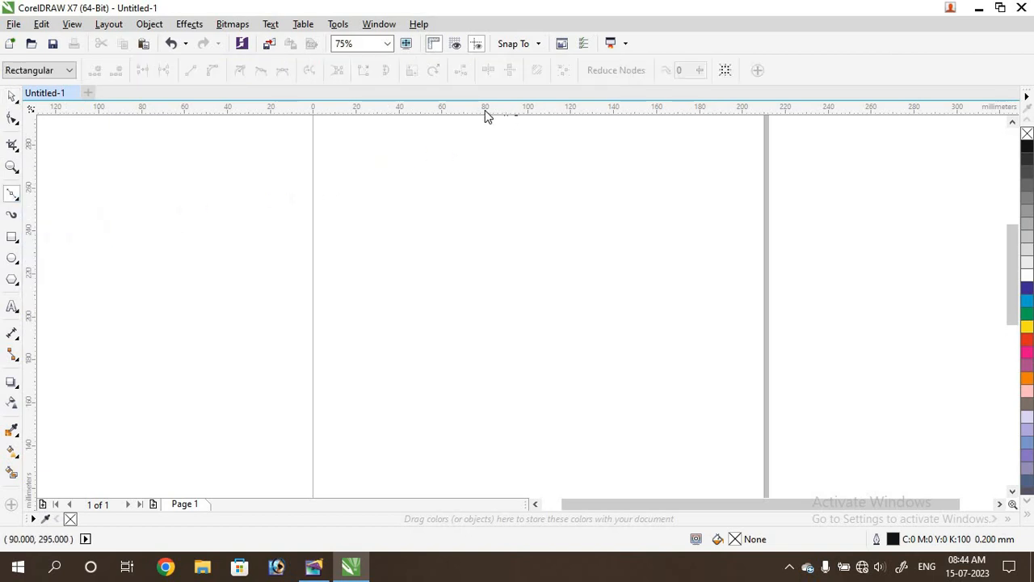
drag(484, 110, 485, 241)
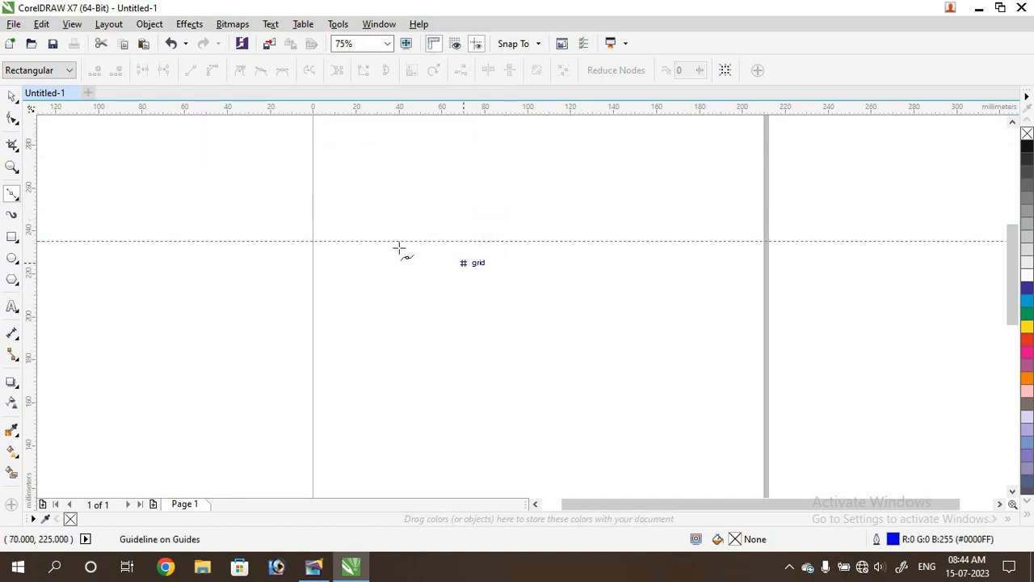
- Draw a Bézier arch about 170 mm wide and 31 mm high, with both ends on the guideline, and remove the guideline
click(345, 240)
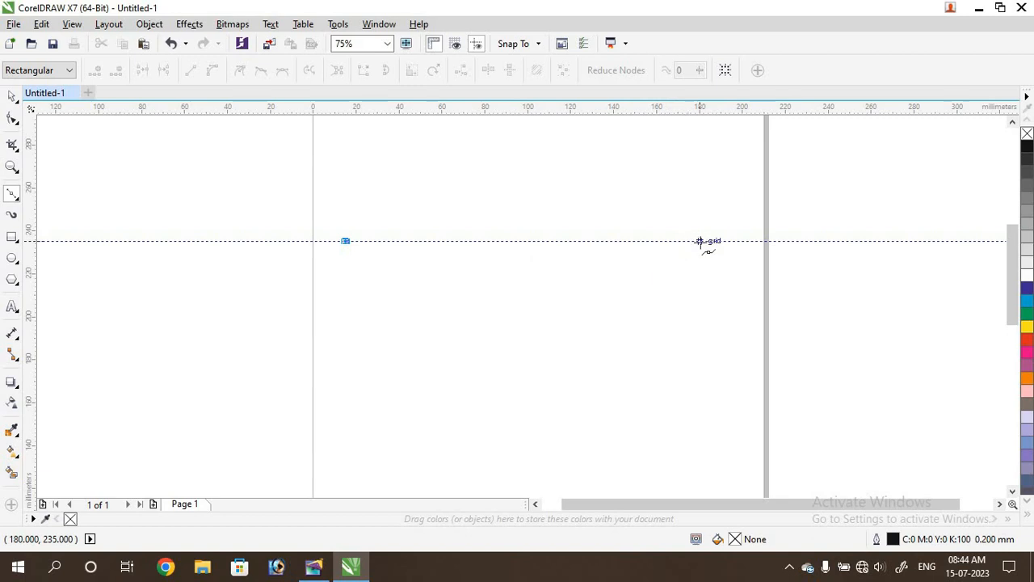
drag(709, 241, 913, 392)
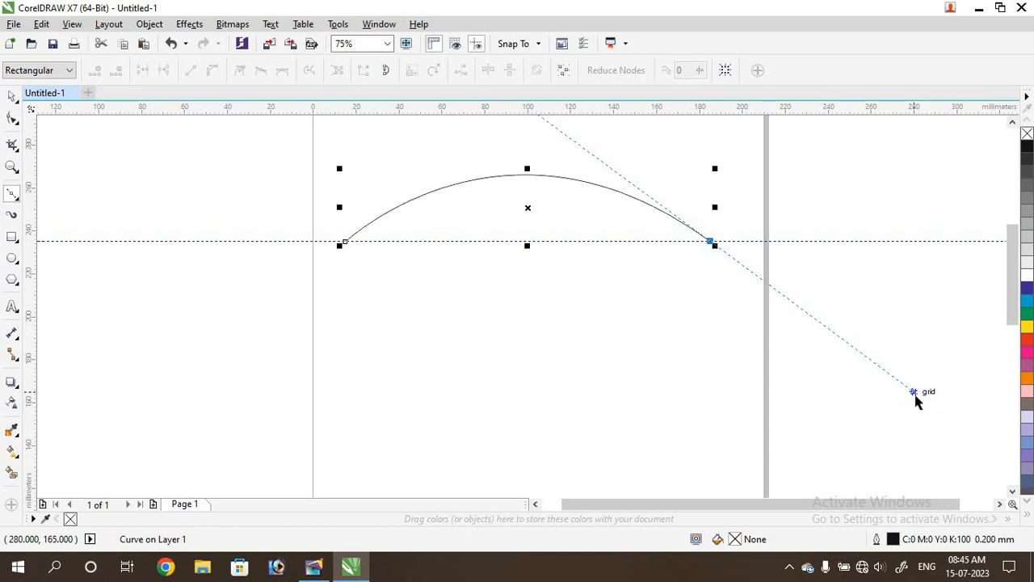
key(space)
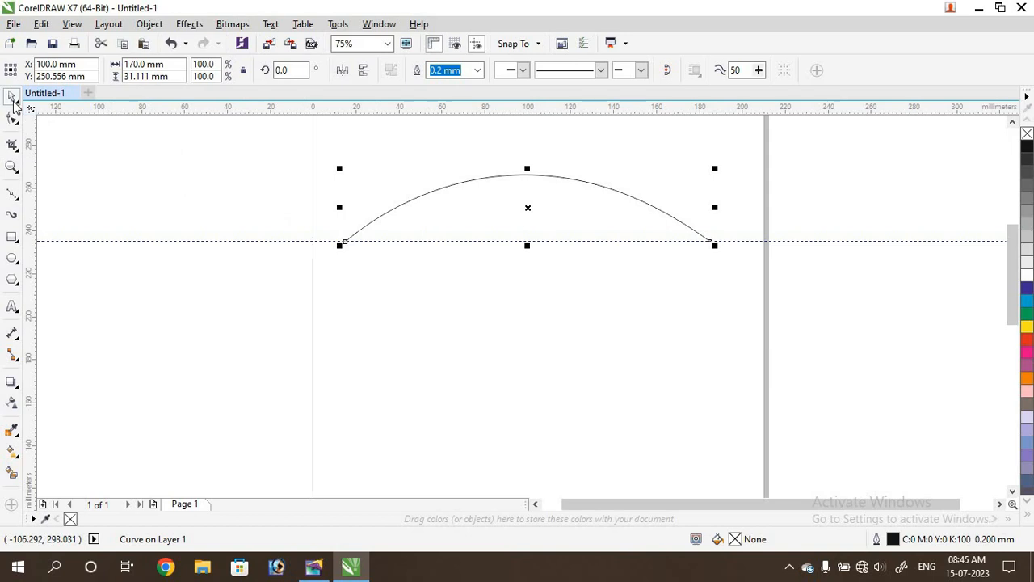
click(198, 307)
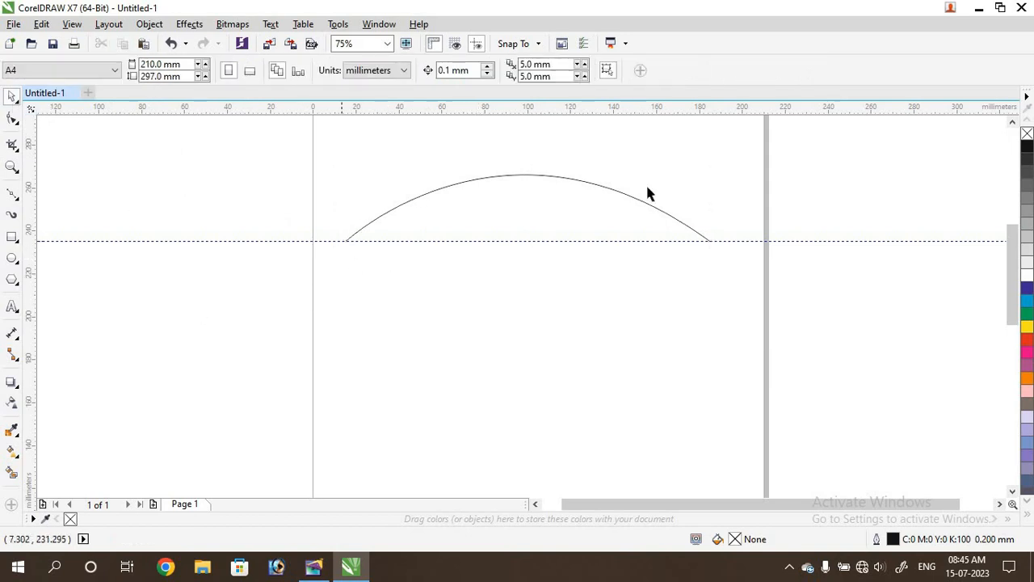
drag(558, 240, 559, 107)
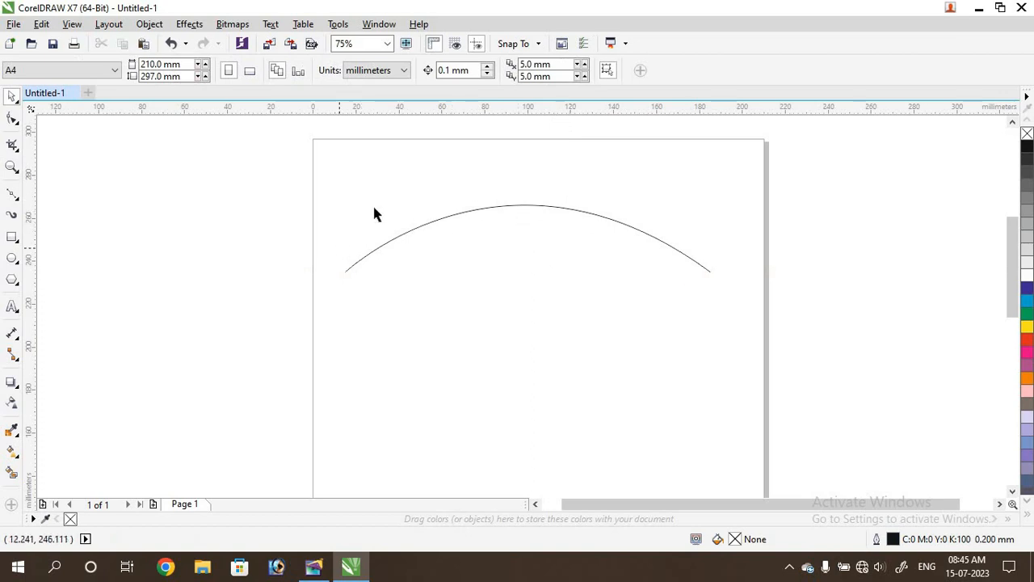
- Add the artistic text "West Bengal Board of Computer Education" above the arch
click(11, 309)
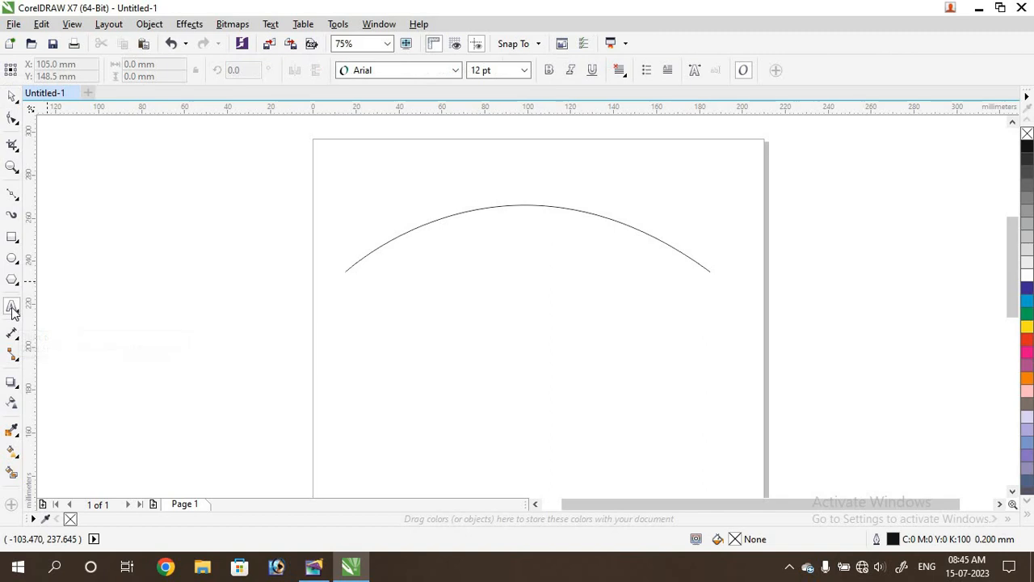
click(333, 185)
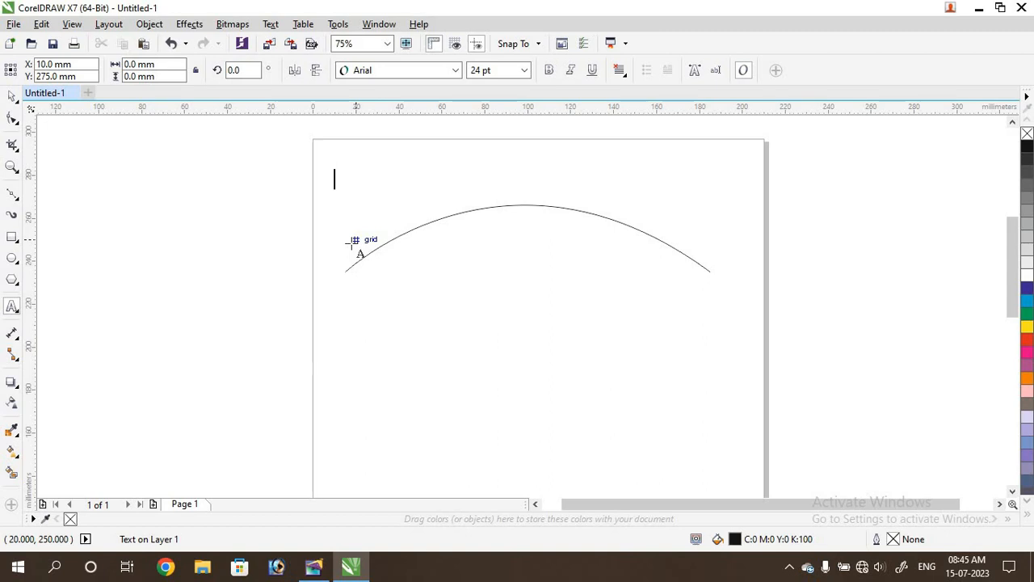
text(Wes)
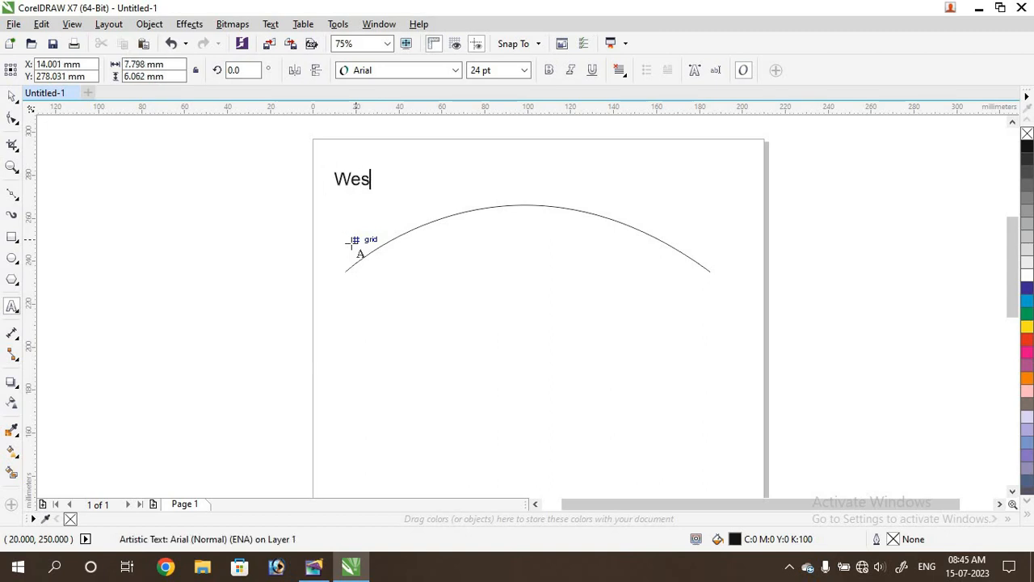
text(t Bengal )
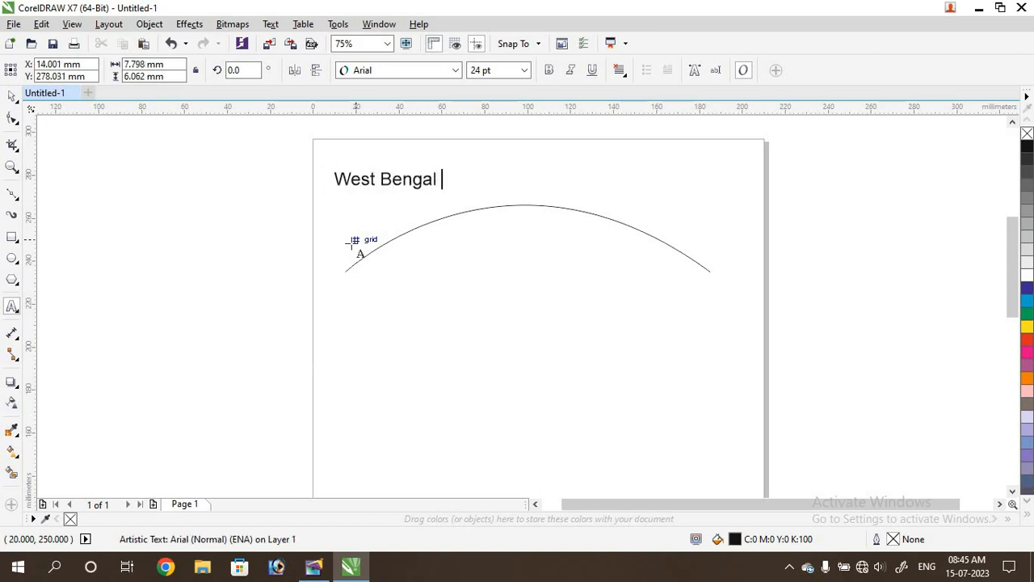
text(Board of)
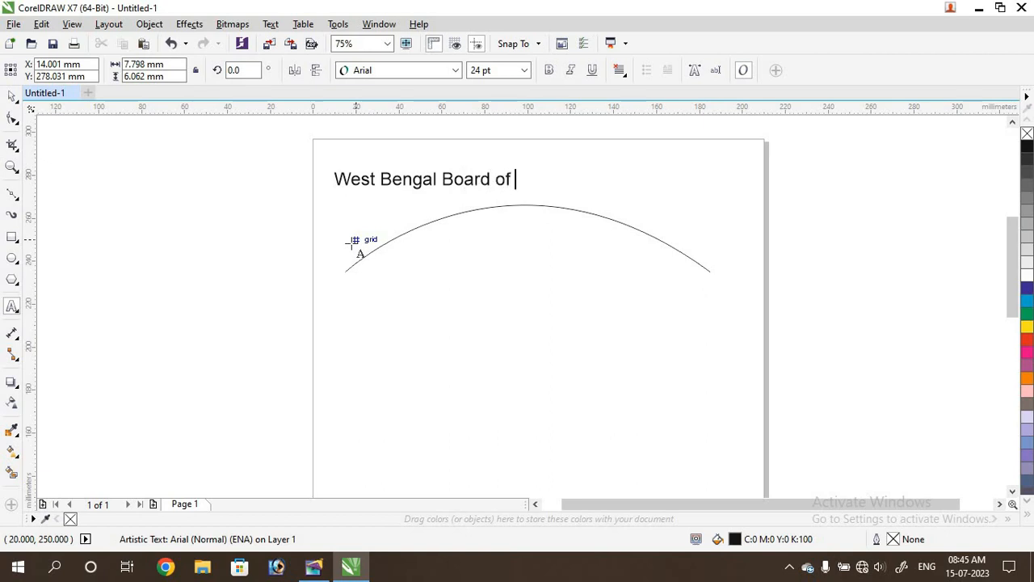
text( Computer )
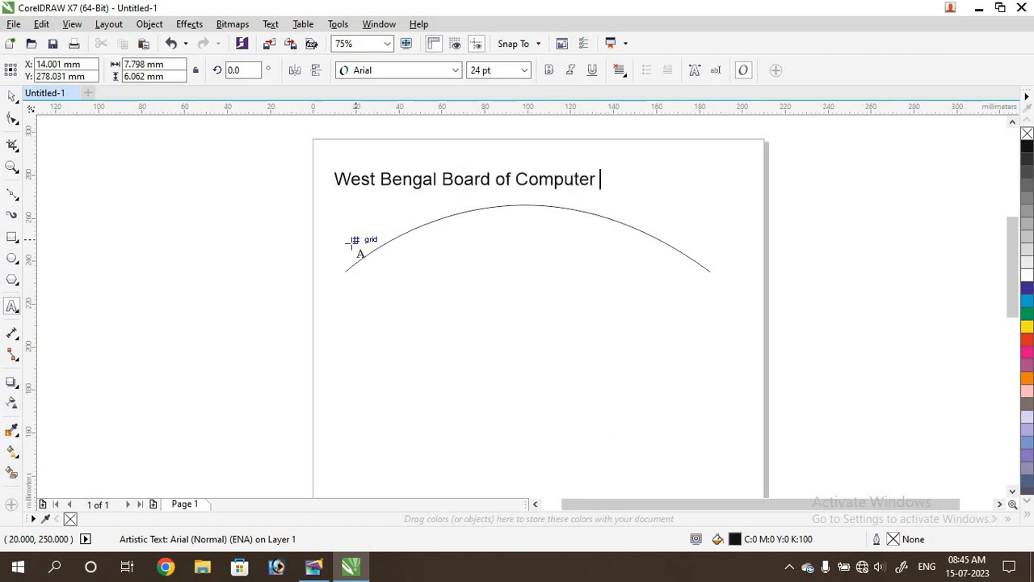
text(Education)
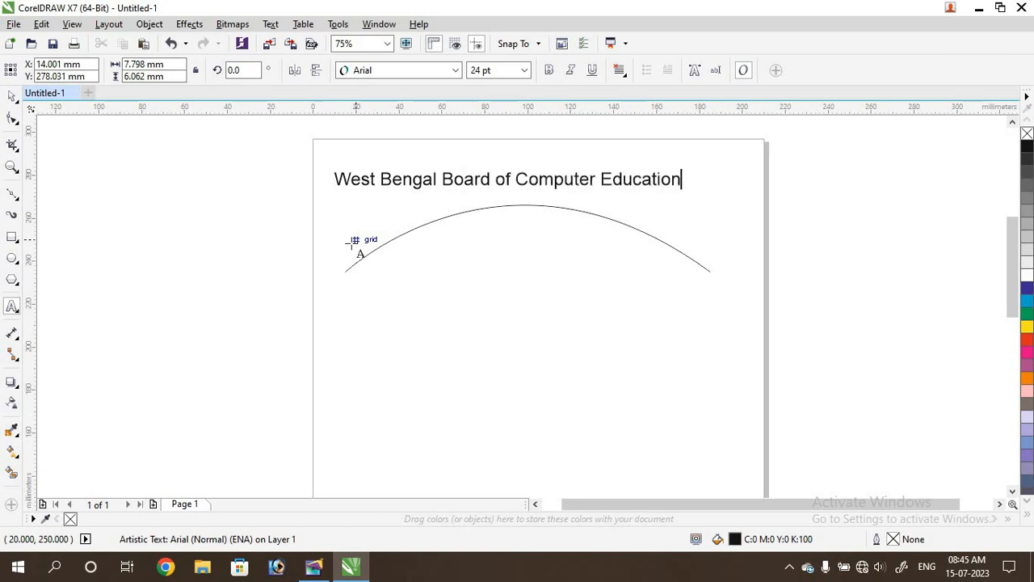
- Format the whole heading in Old English Text MT at 30 pt
key(ctrl+a)
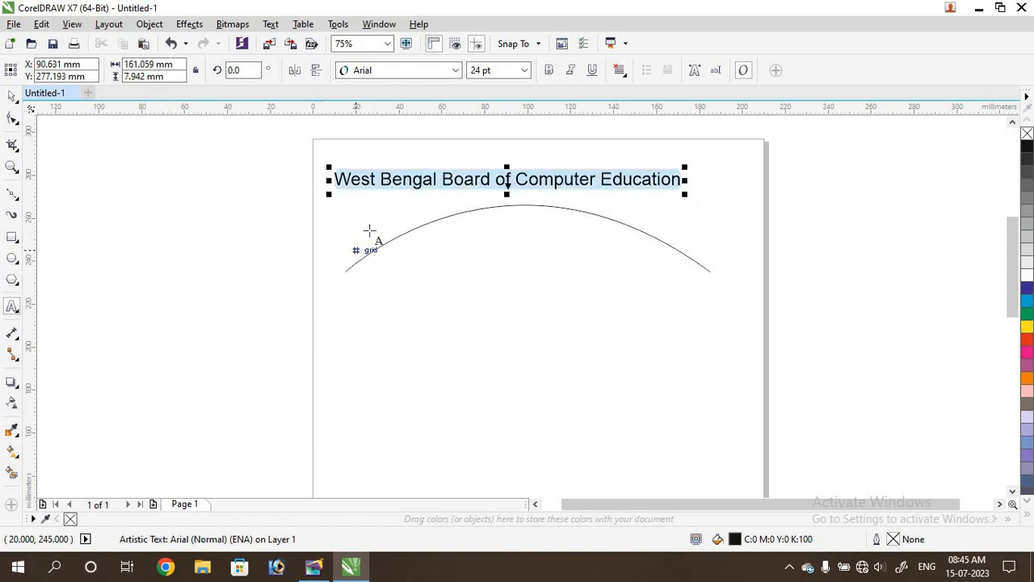
click(422, 70)
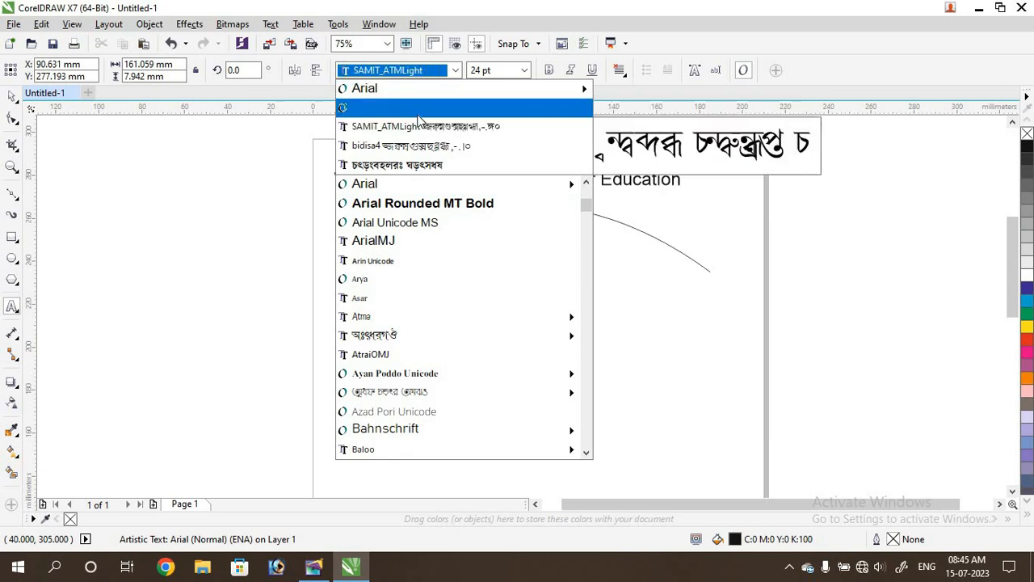
click(412, 105)
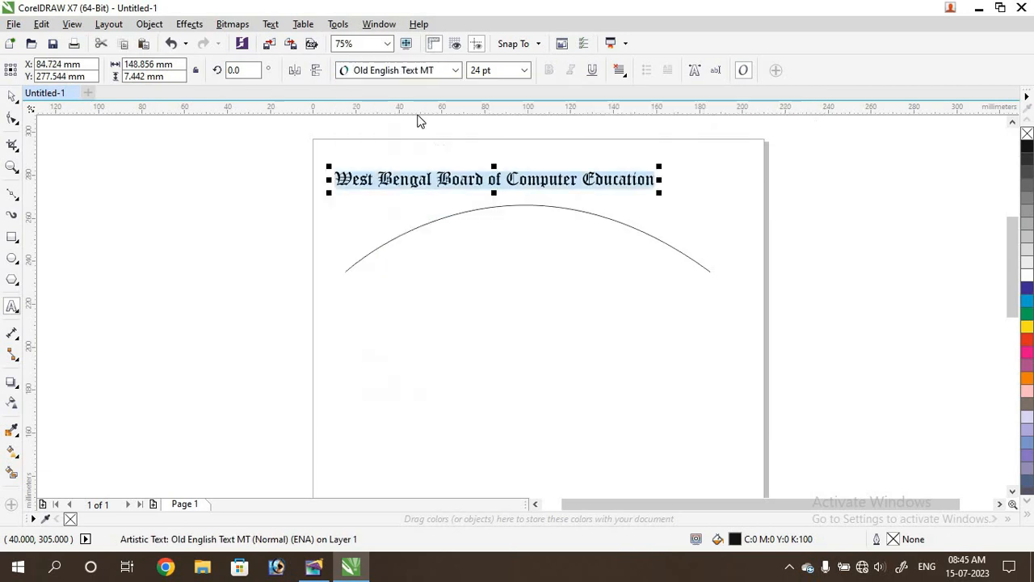
click(479, 70)
drag(479, 70, 467, 70)
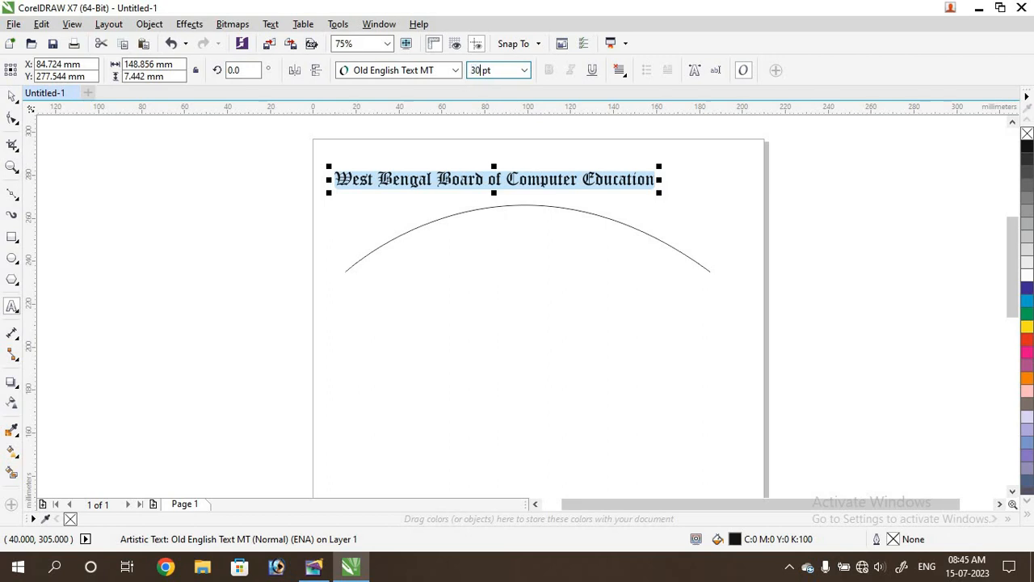
key(Return)
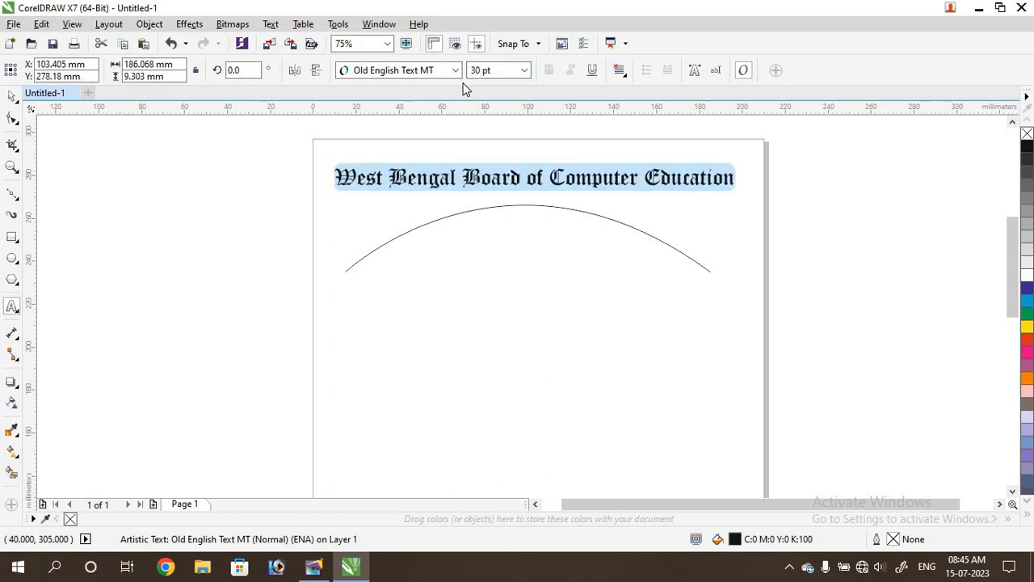
- Fit the heading text to the arch with Fit Text to Path
click(11, 96)
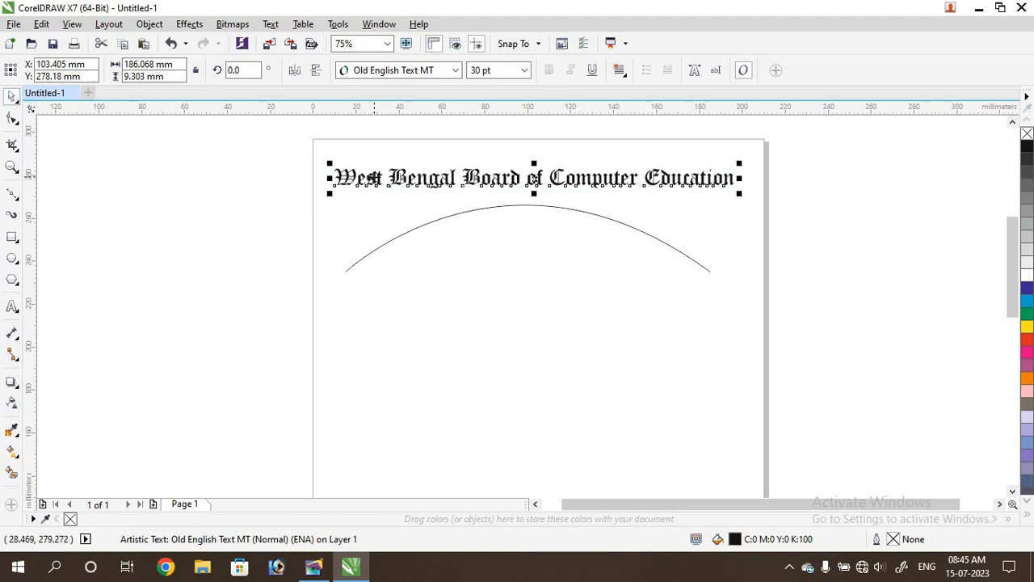
shift+click(394, 242)
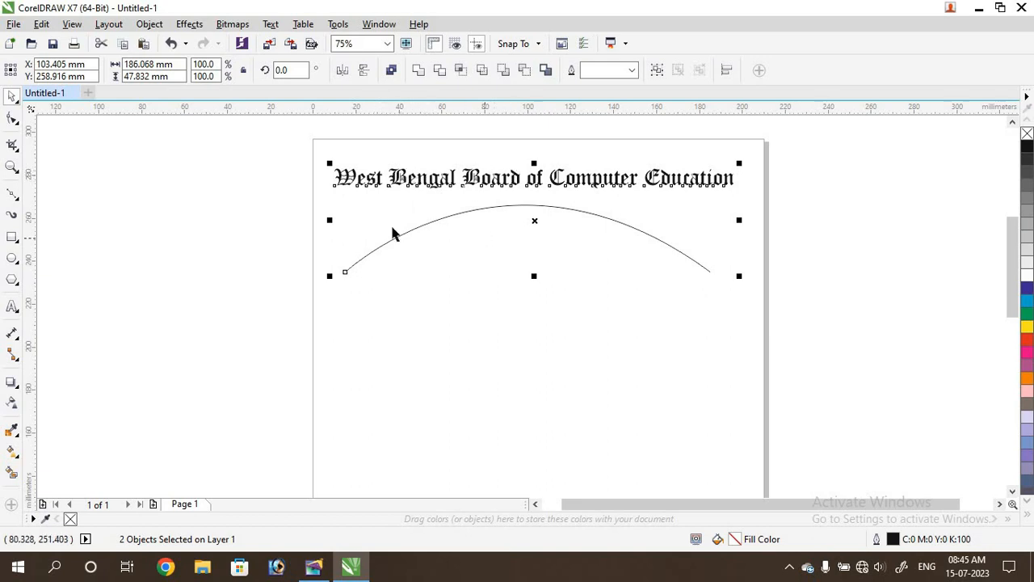
click(272, 24)
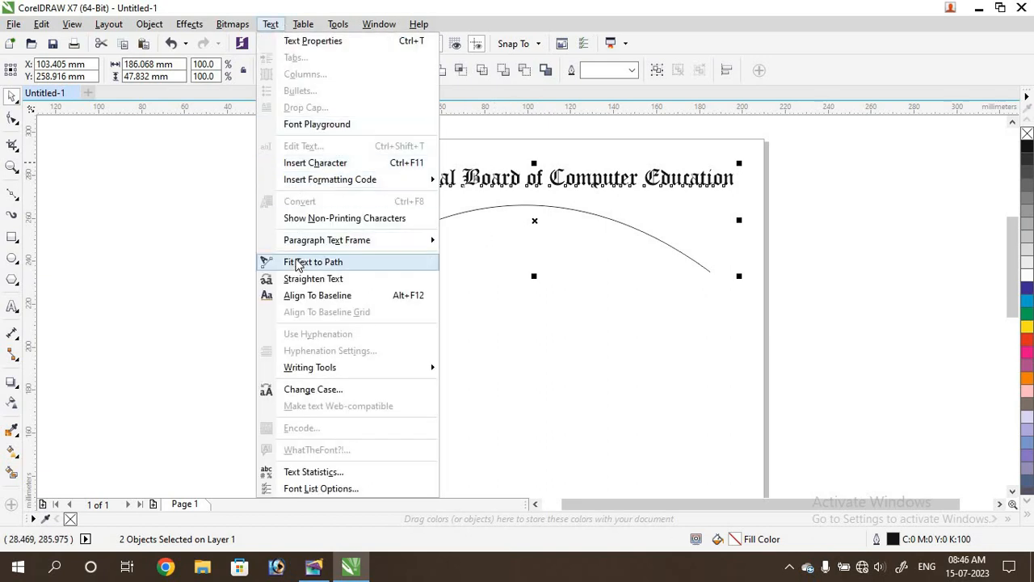
click(343, 267)
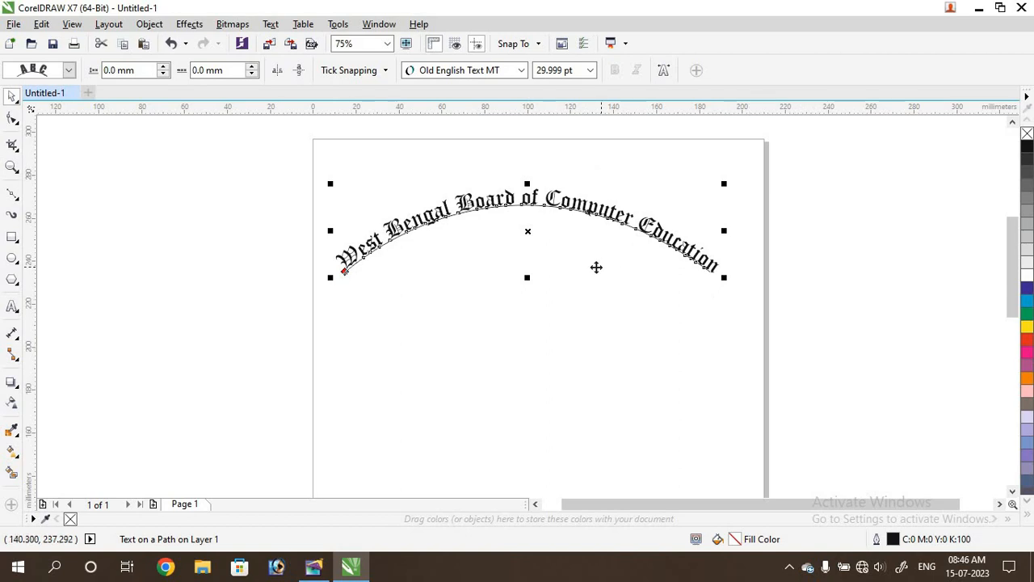
- Break the curved heading apart from its path and move the text slightly above the arch
click(149, 24)
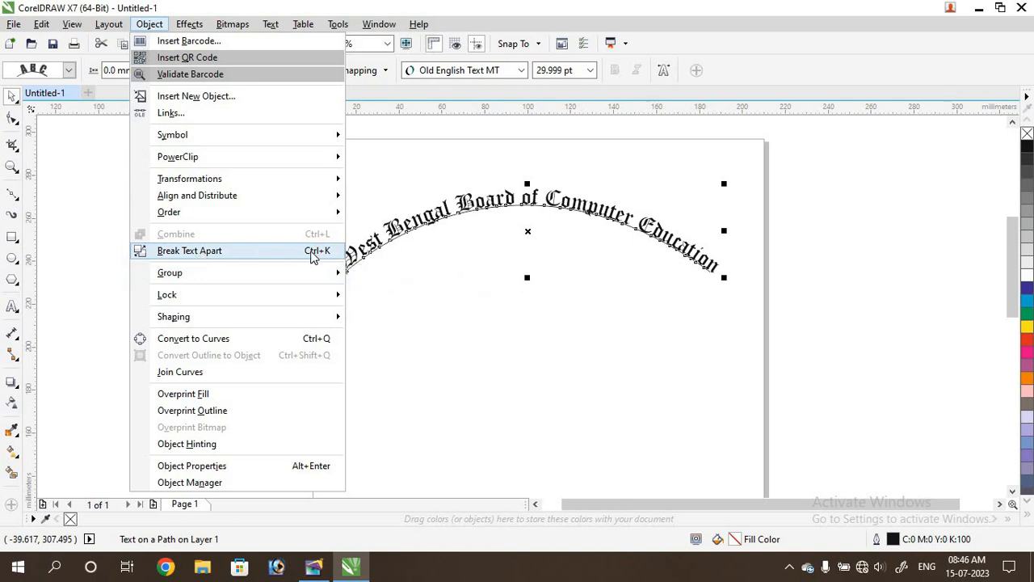
click(215, 257)
click(399, 306)
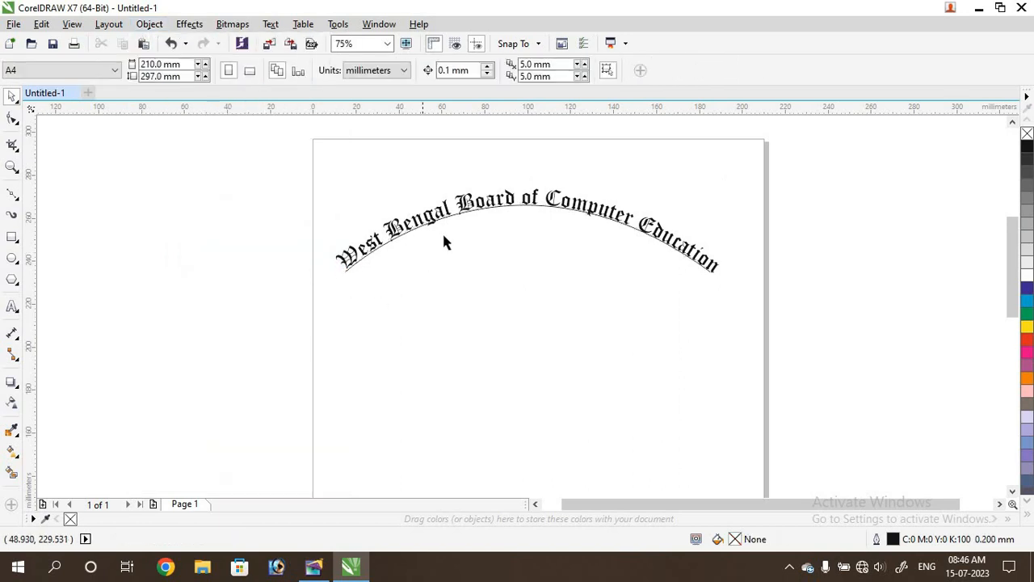
click(471, 189)
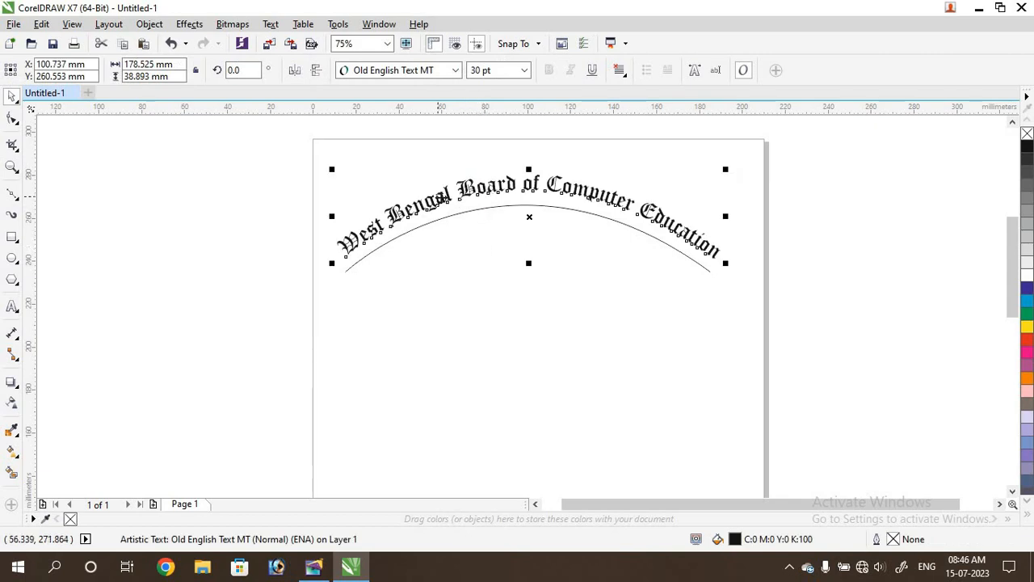
- Copy the curved heading without the arch and switch to Adobe PageMaker
click(41, 24)
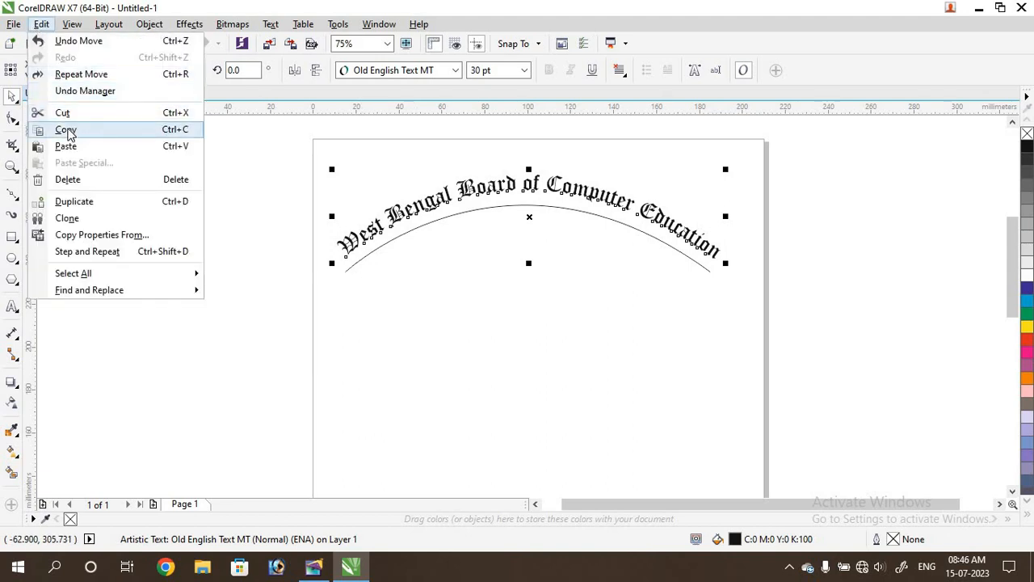
click(67, 133)
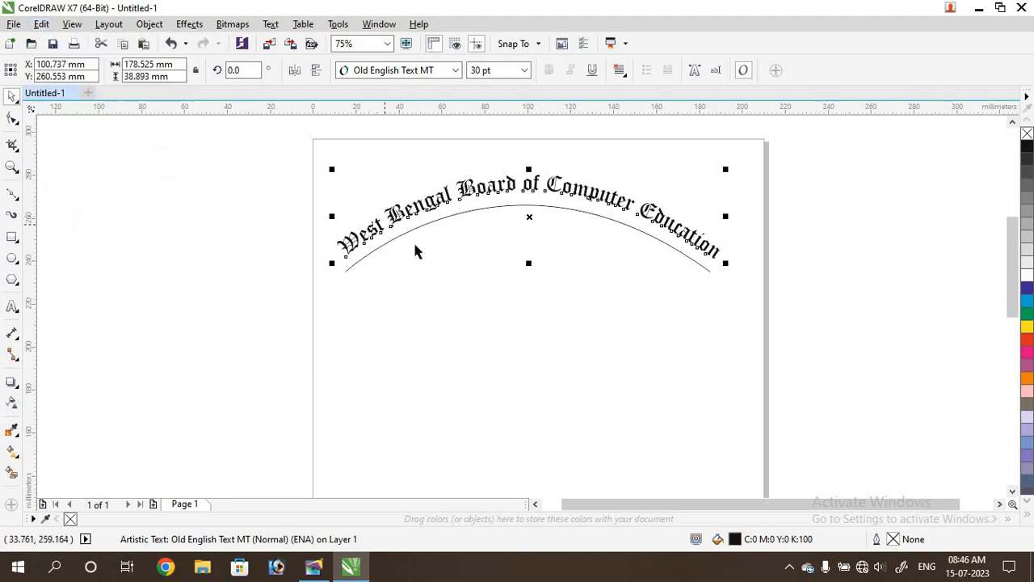
click(320, 567)
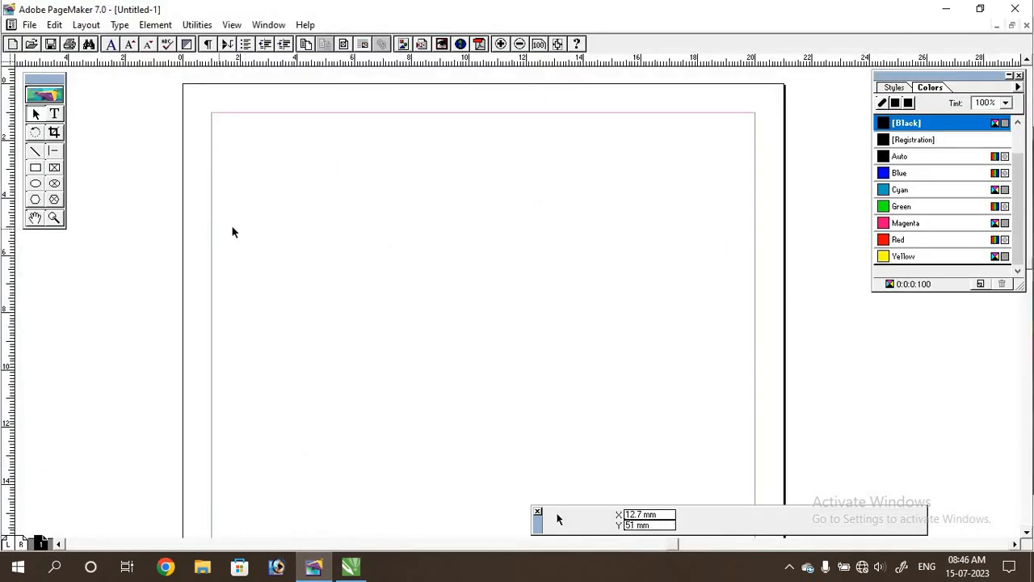
- Paste the heading with Paste Special as an Enhanced metafile and move it inside the page's top margin
click(54, 25)
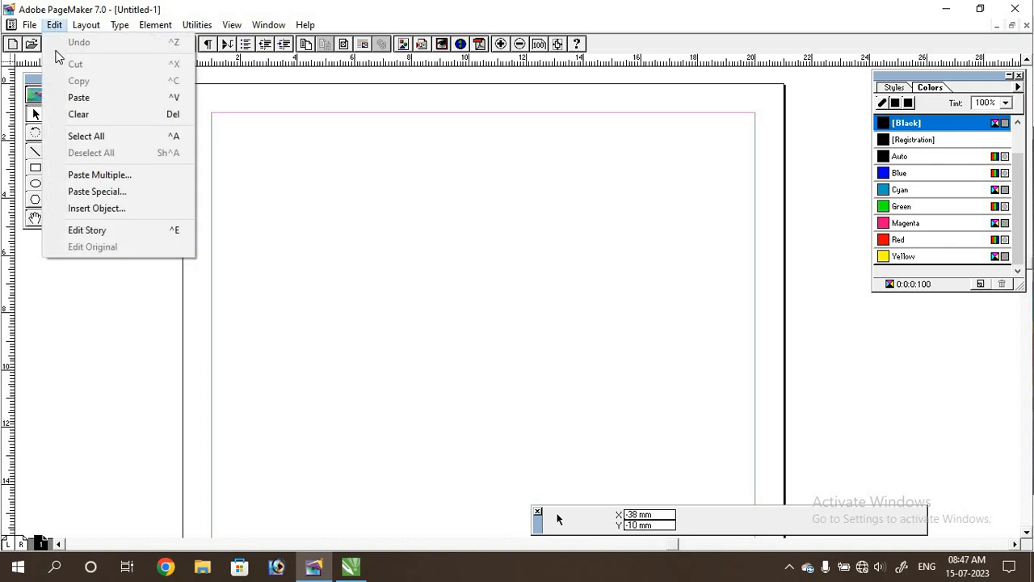
click(117, 200)
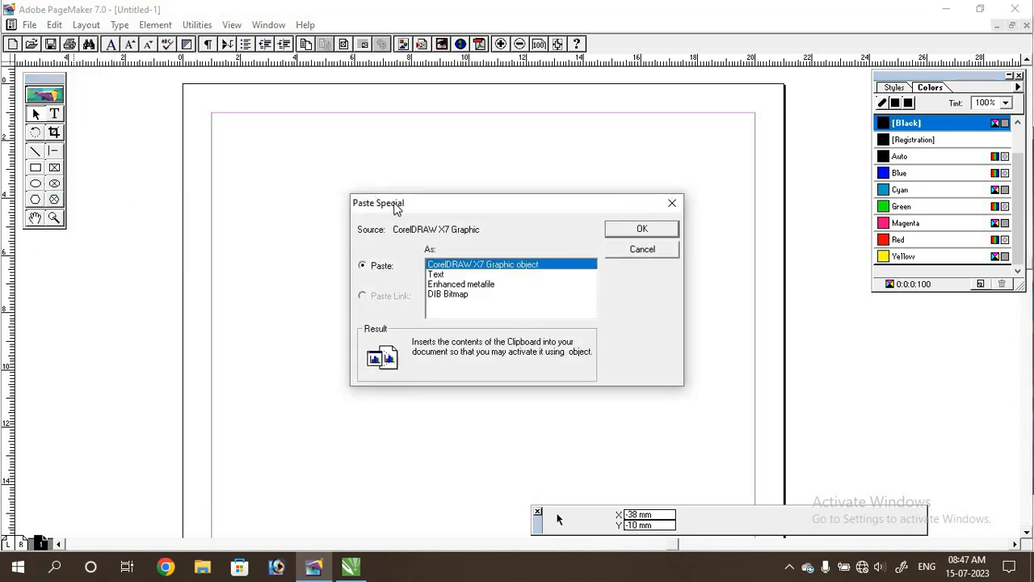
drag(397, 202, 357, 142)
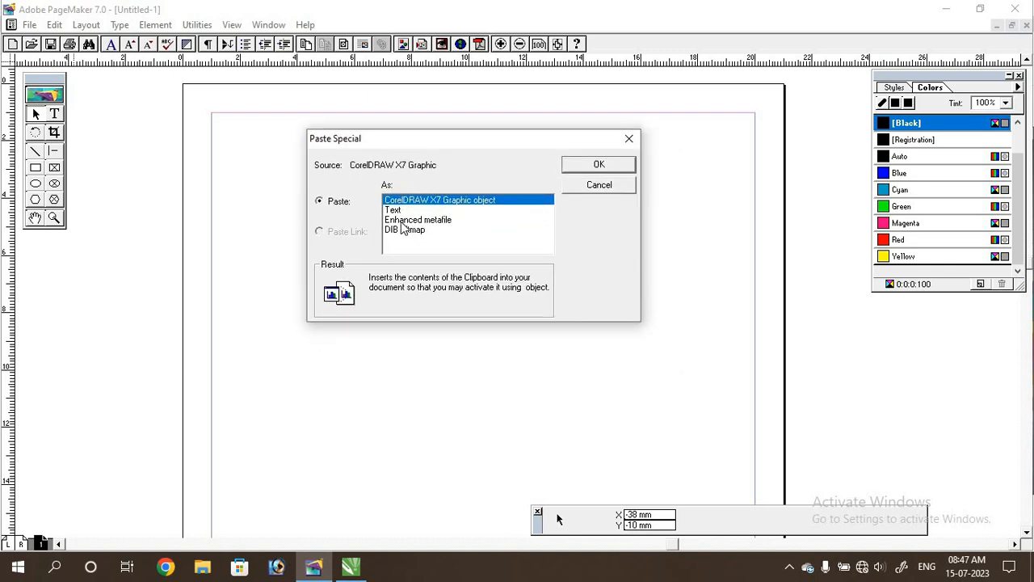
click(447, 222)
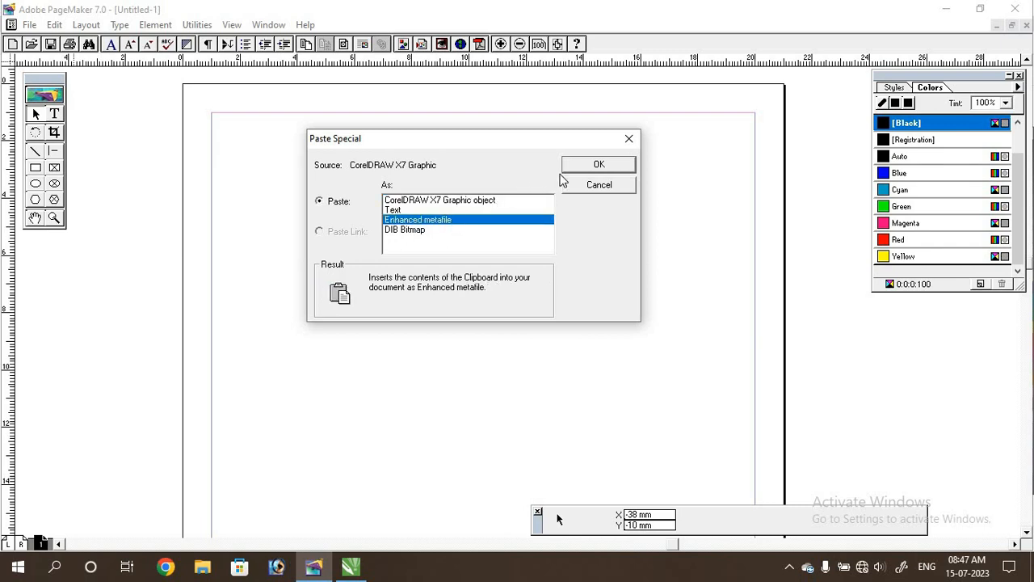
click(596, 165)
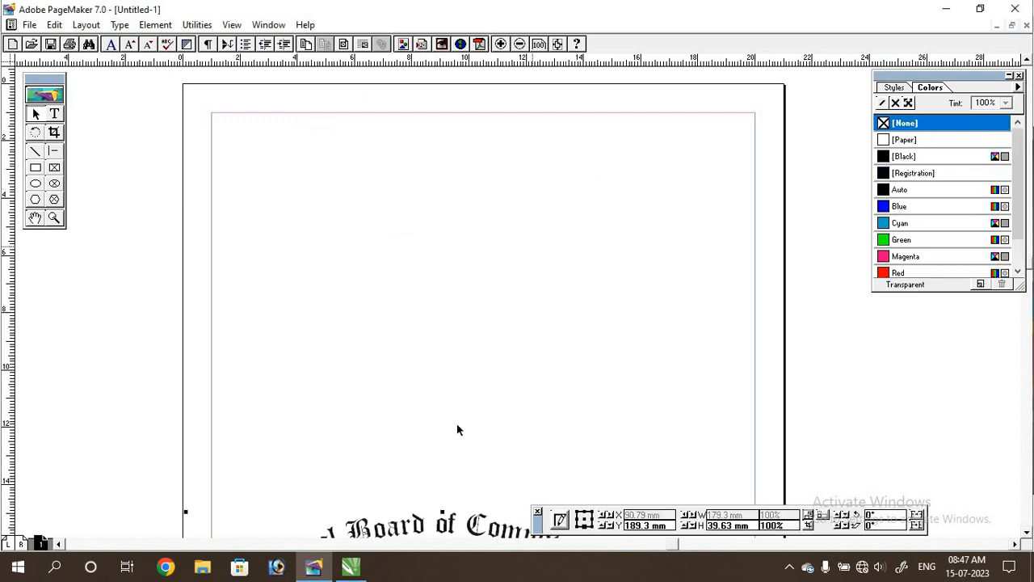
drag(425, 528, 464, 153)
click(397, 282)
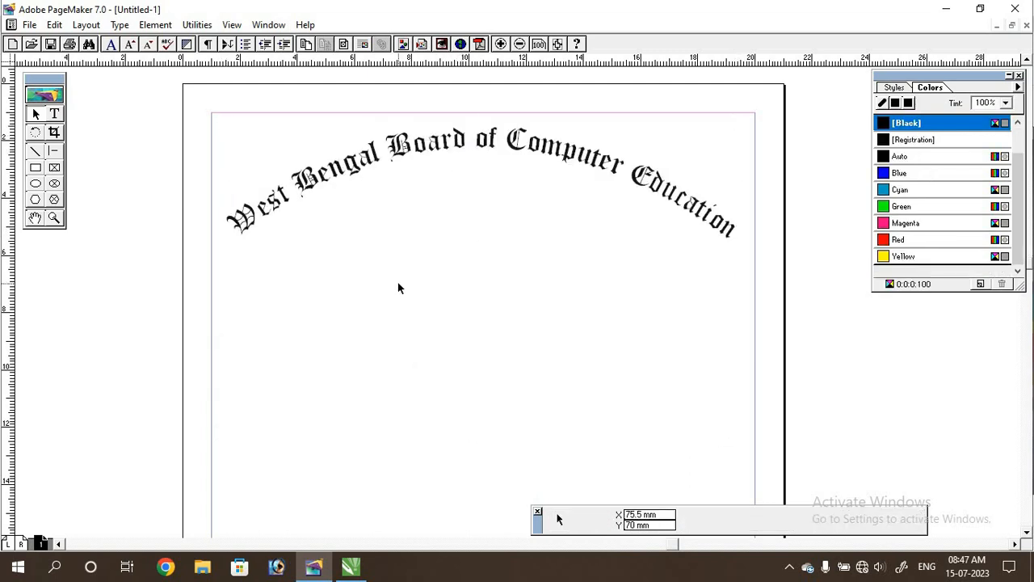